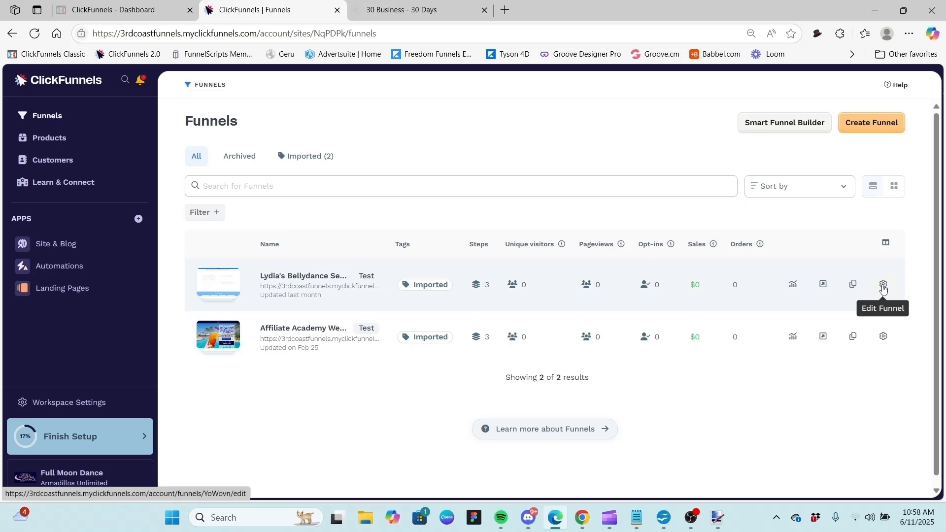
Open the settings of the Bellydance Secrets funnel and review its domain choices, general options and funnel sharing section
left_click(883, 285)
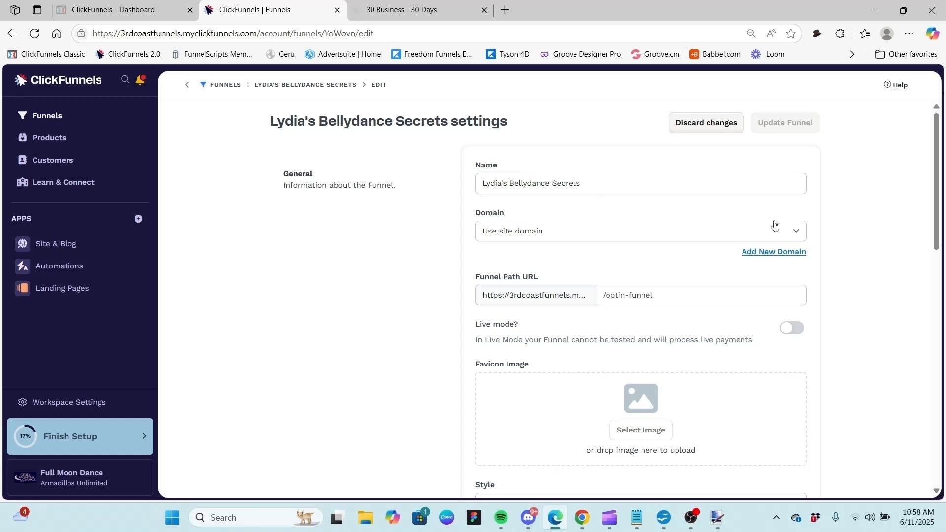
left_click(795, 230)
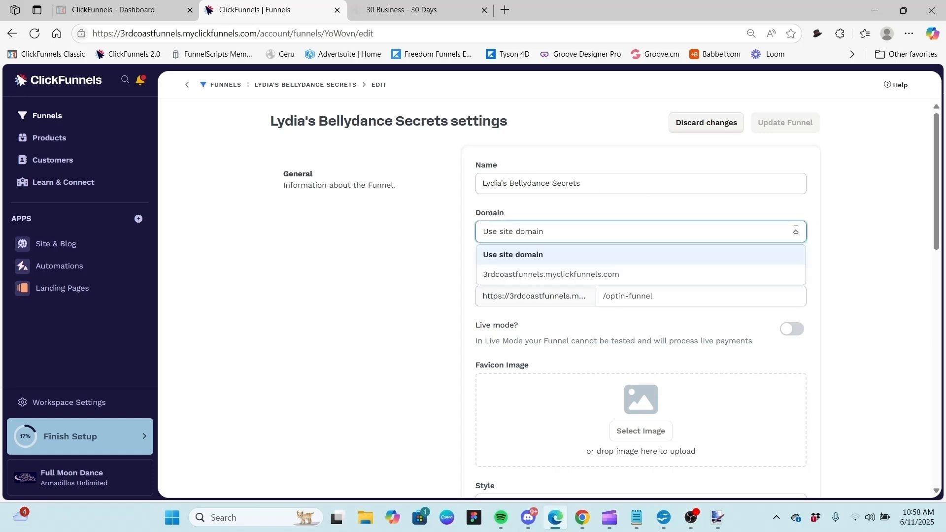
left_click(796, 231)
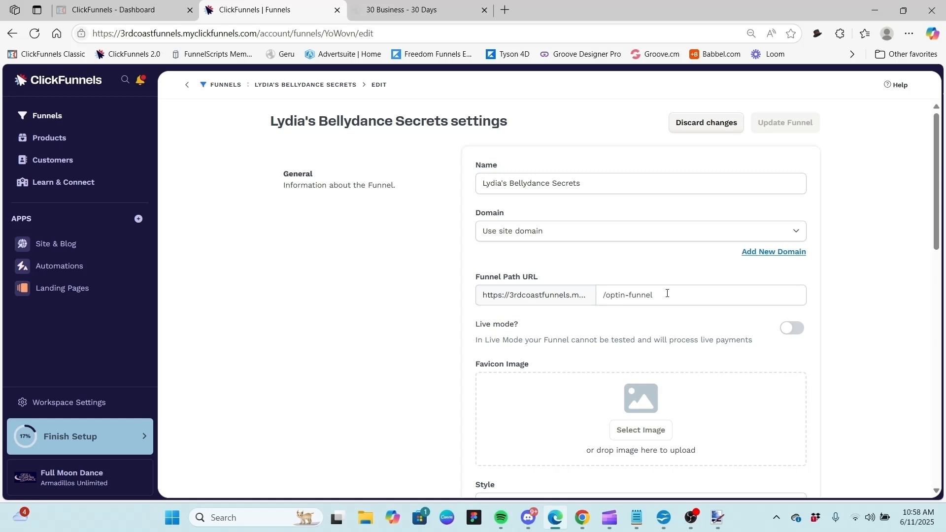
scroll(667, 293, "down", 1)
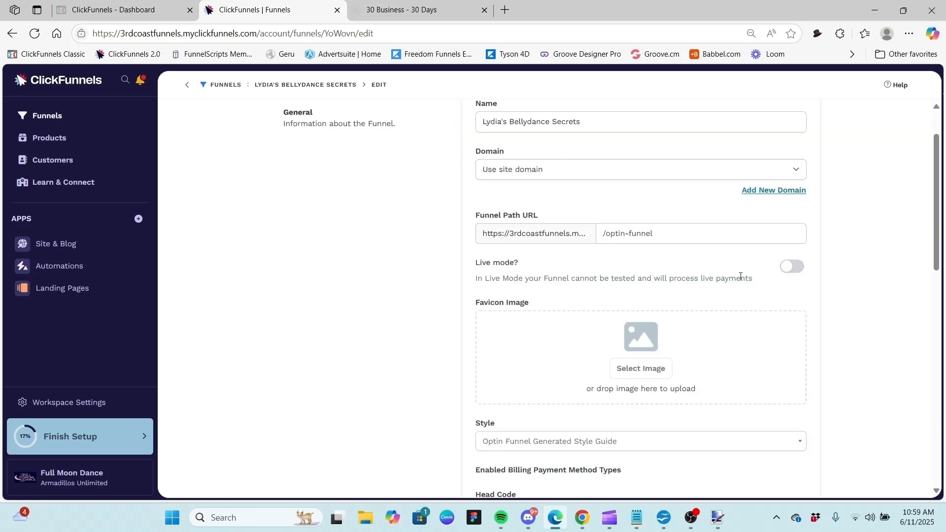
scroll(717, 262, "down", 3)
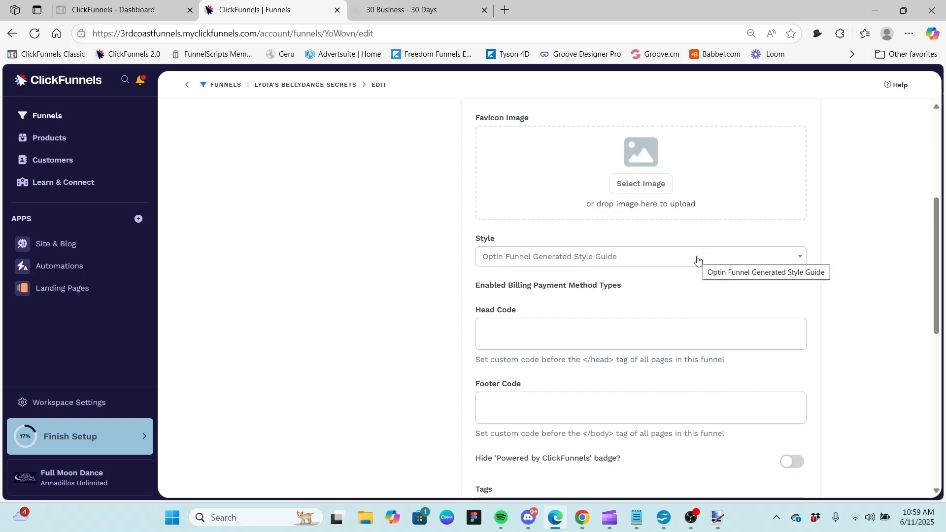
scroll(669, 295, "down", 1)
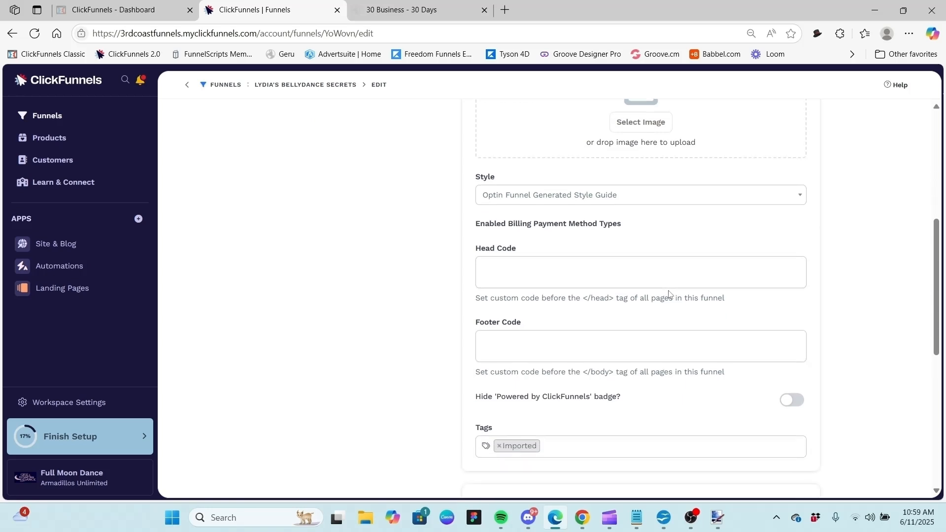
scroll(715, 291, "down", 2)
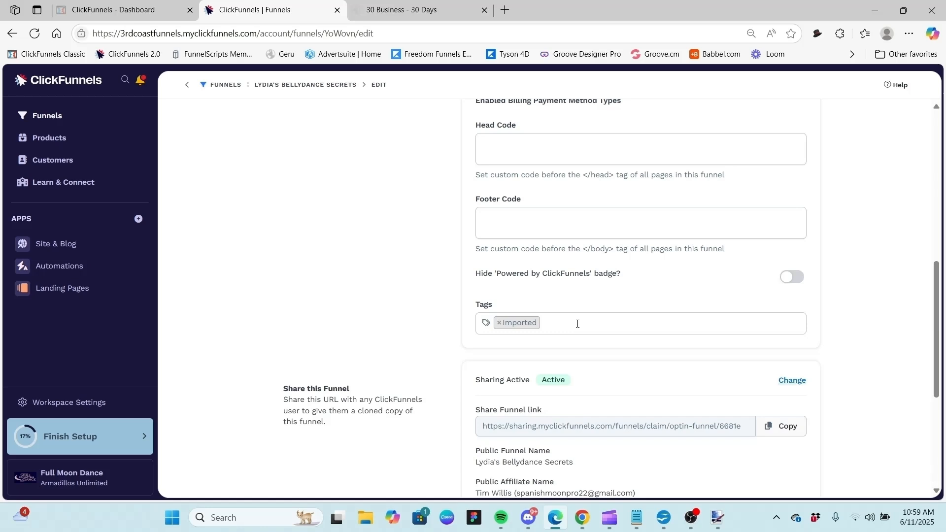
scroll(577, 324, "down", 1)
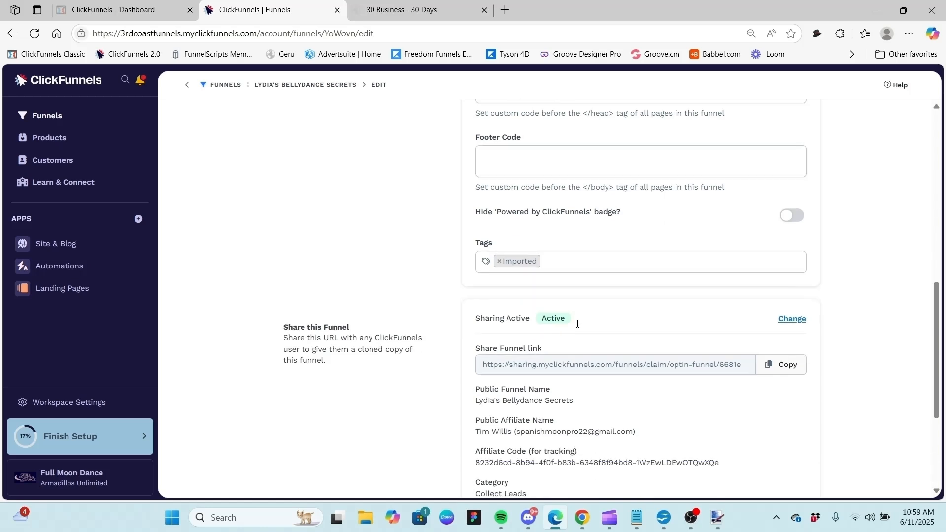
scroll(577, 324, "down", 2)
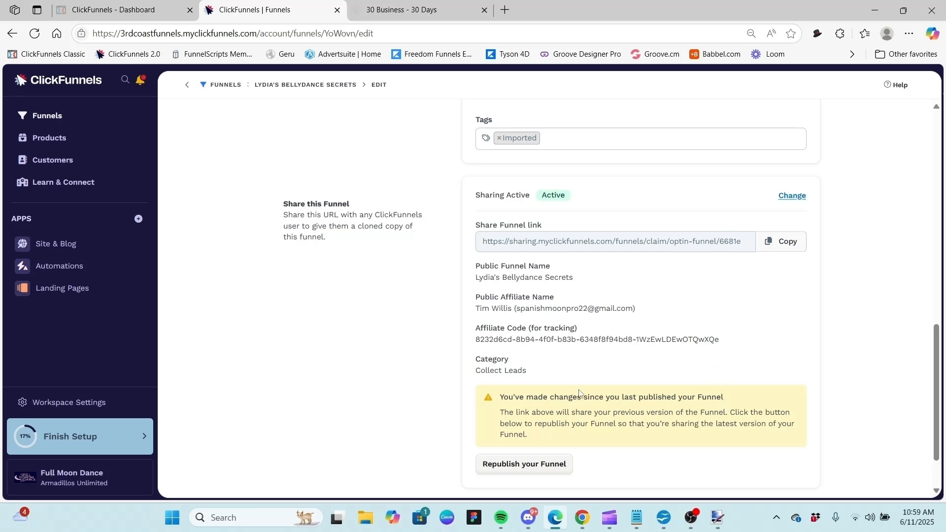
Republish the funnel by generating a share link, keeping the existing affiliate code and the Collect Leads category
left_click(524, 465)
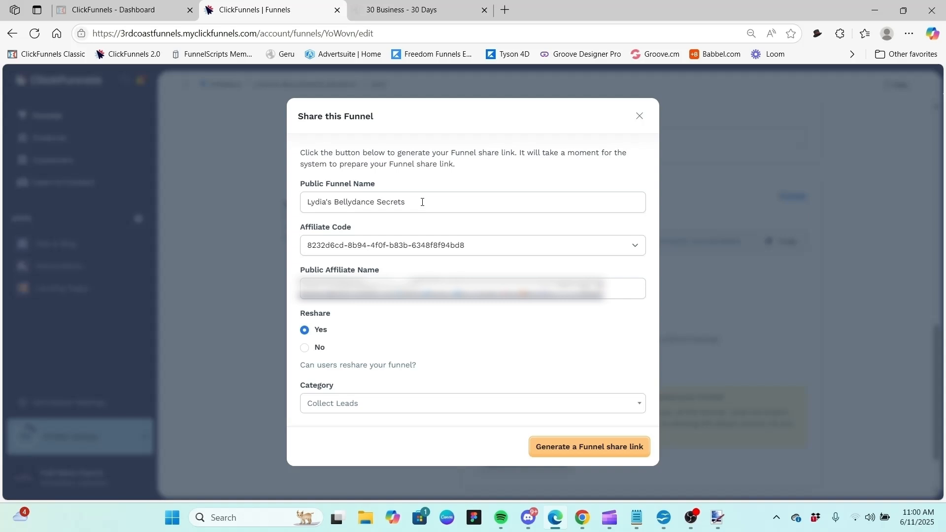
left_click(635, 248)
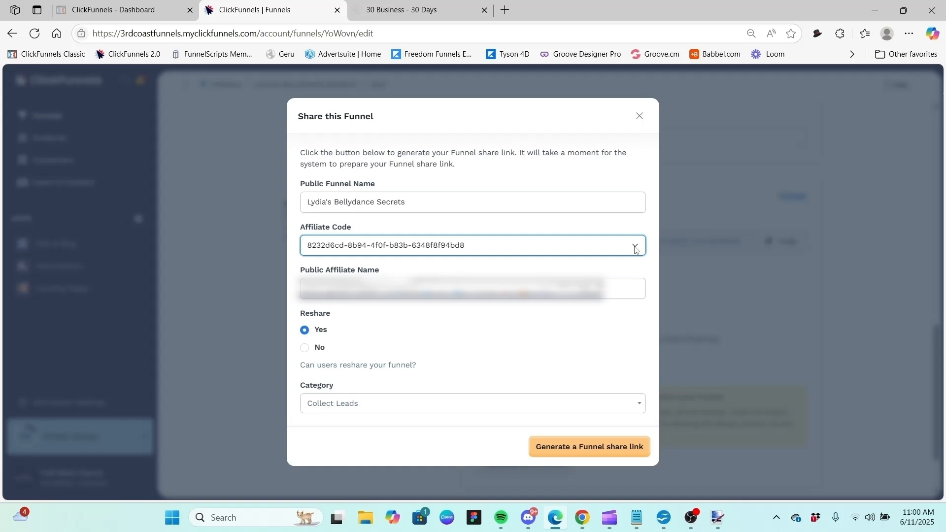
left_click(636, 249)
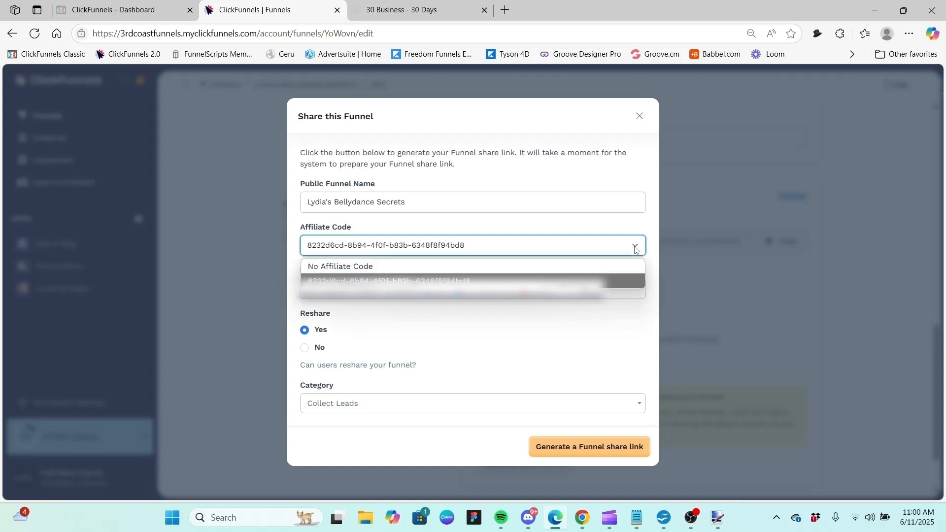
left_click(635, 250)
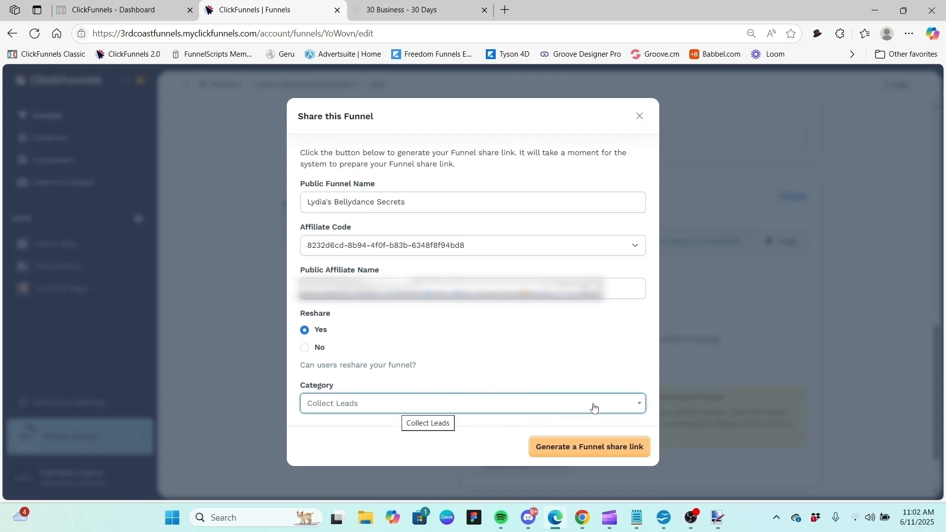
left_click(638, 409)
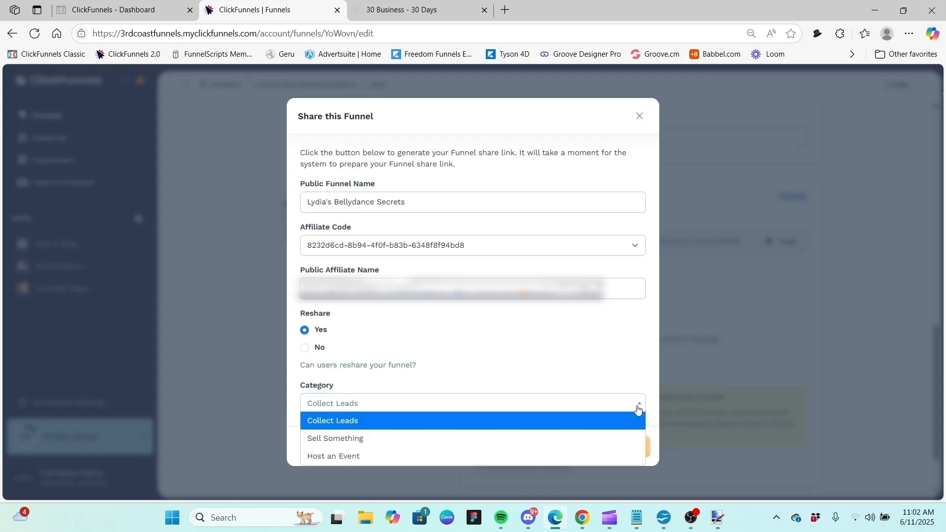
left_click(638, 409)
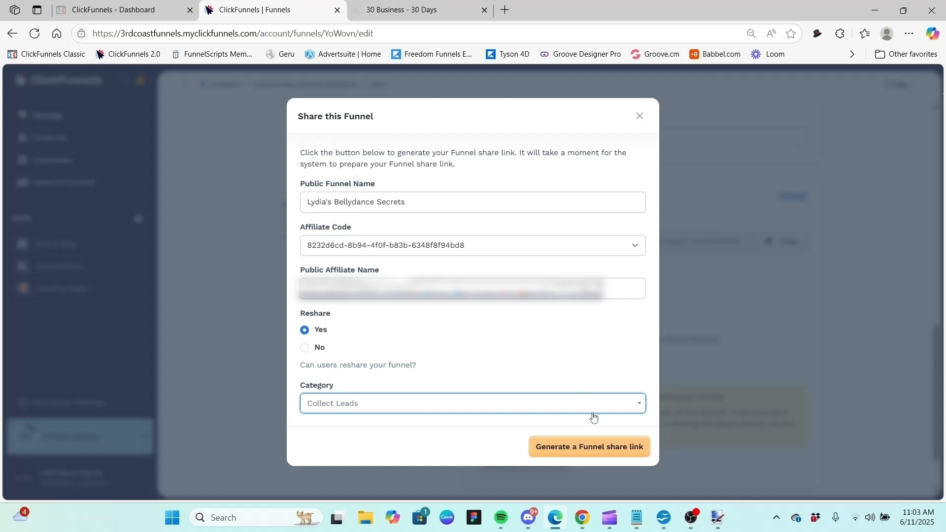
left_click(600, 446)
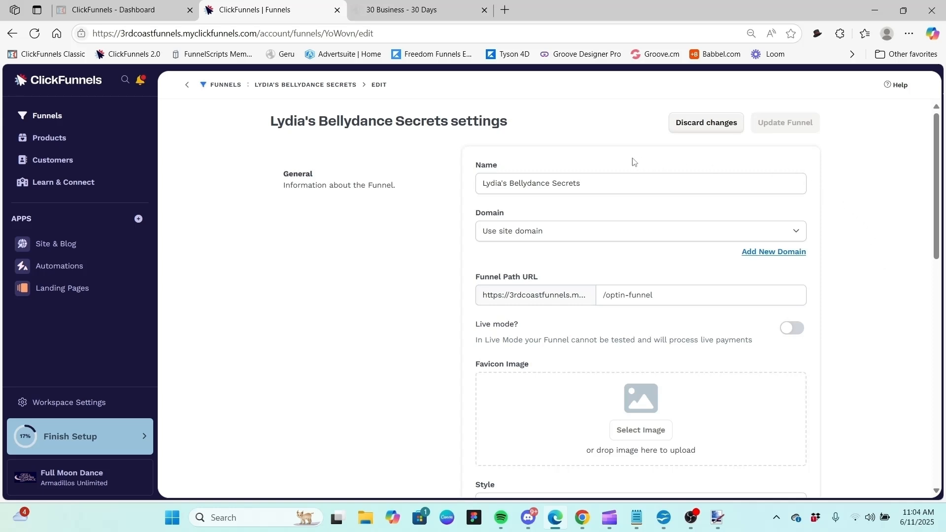
Copy the republished funnel's share link and open it in a new browser tab
scroll(629, 162, "down", 12)
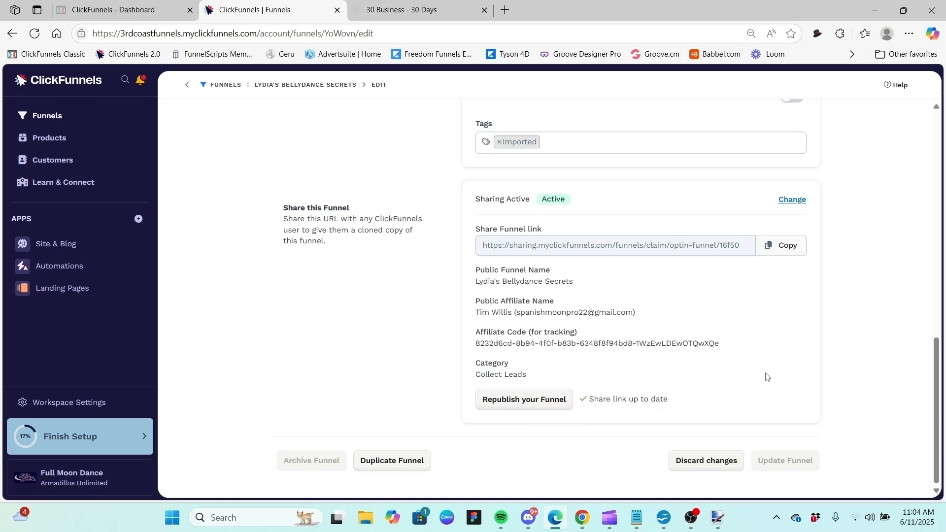
scroll(766, 377, "up", 1)
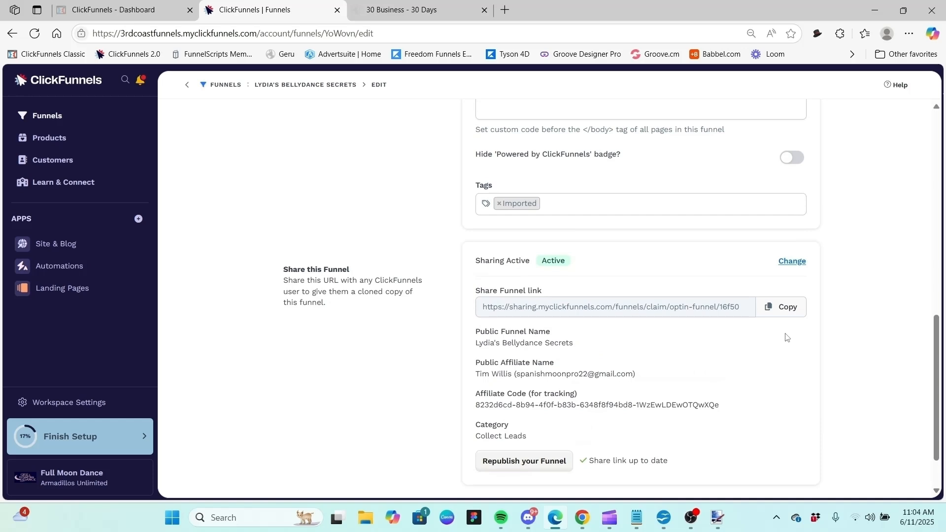
left_click(783, 313)
left_click(509, 15)
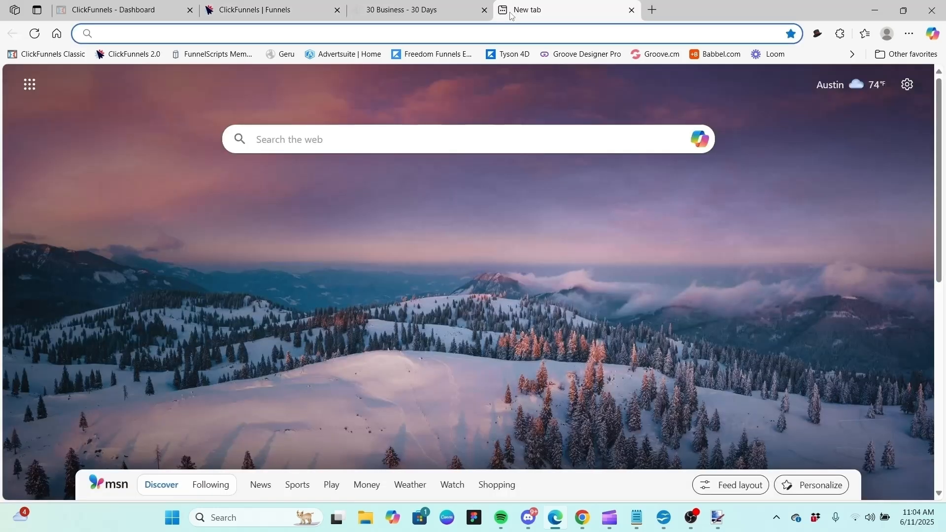
left_click(487, 31)
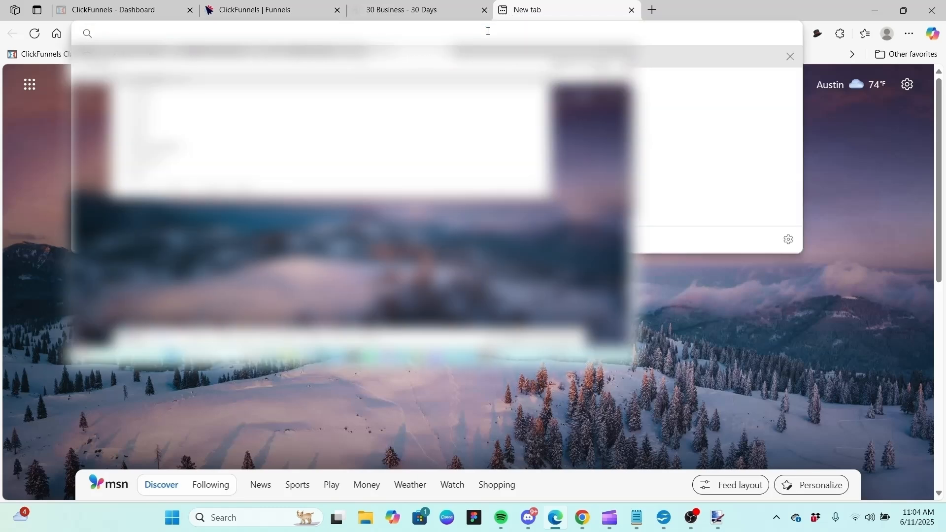
key("ctrl+v")
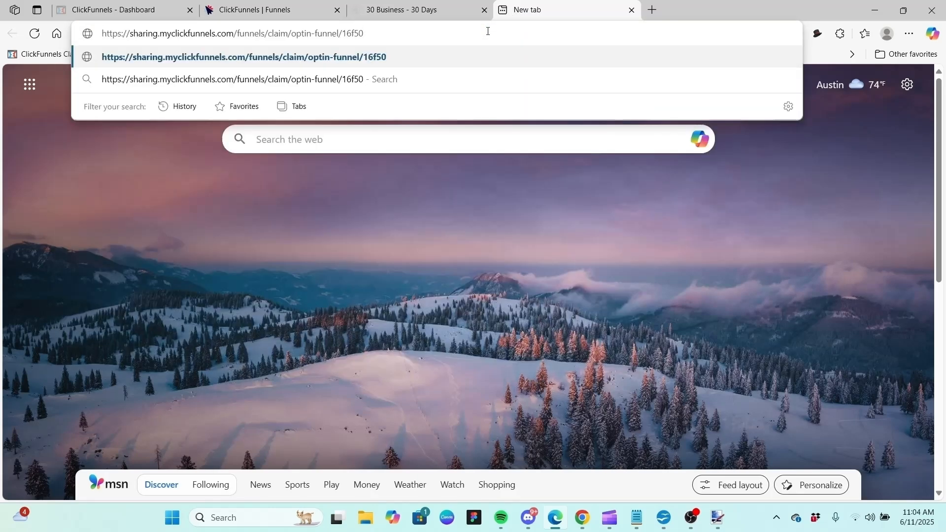
left_click(334, 57)
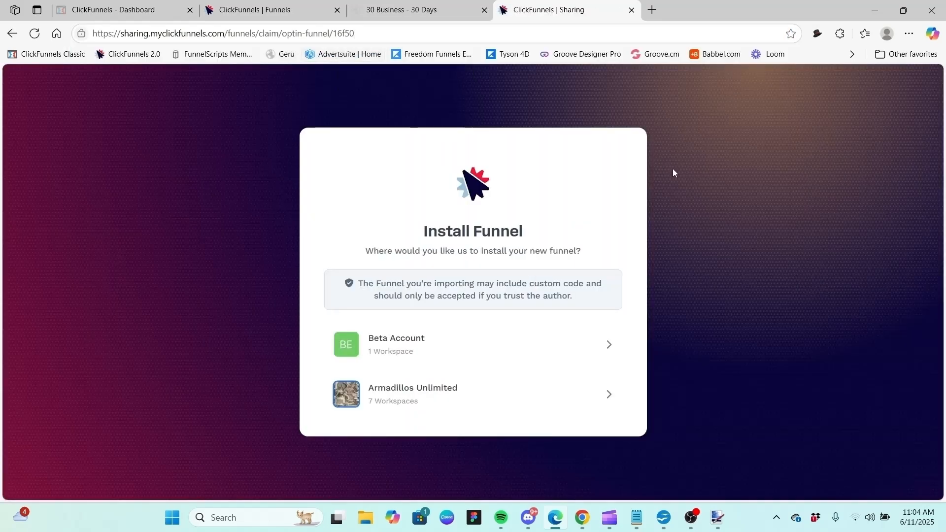
Install the shared funnel into the Lone Star Products workspace of Armadillos Unlimited and dismiss the installation dialog
left_click(611, 398)
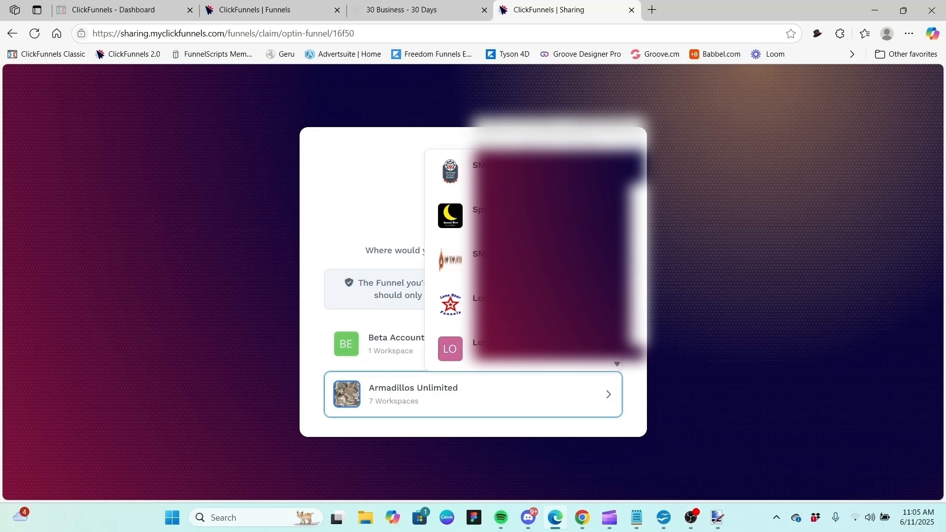
scroll(493, 261, "down", 2)
scroll(493, 261, "up", 1)
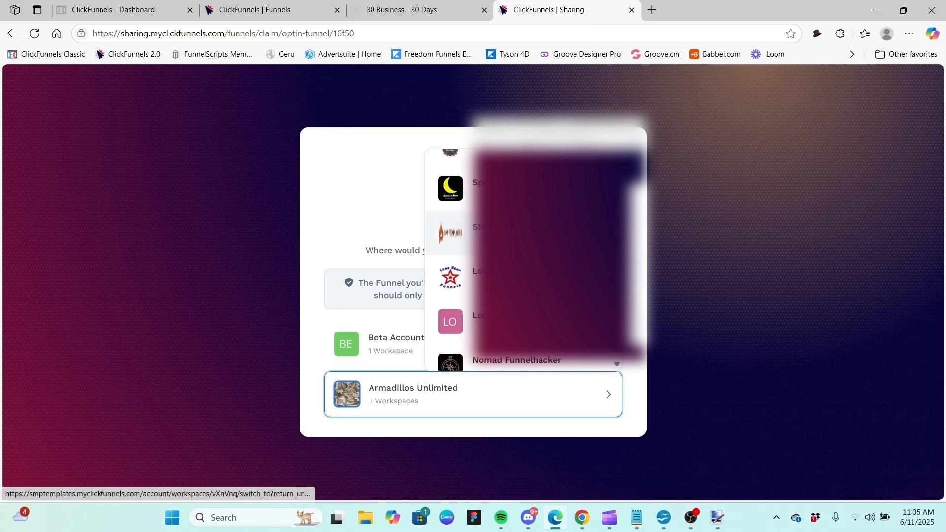
left_click(524, 318)
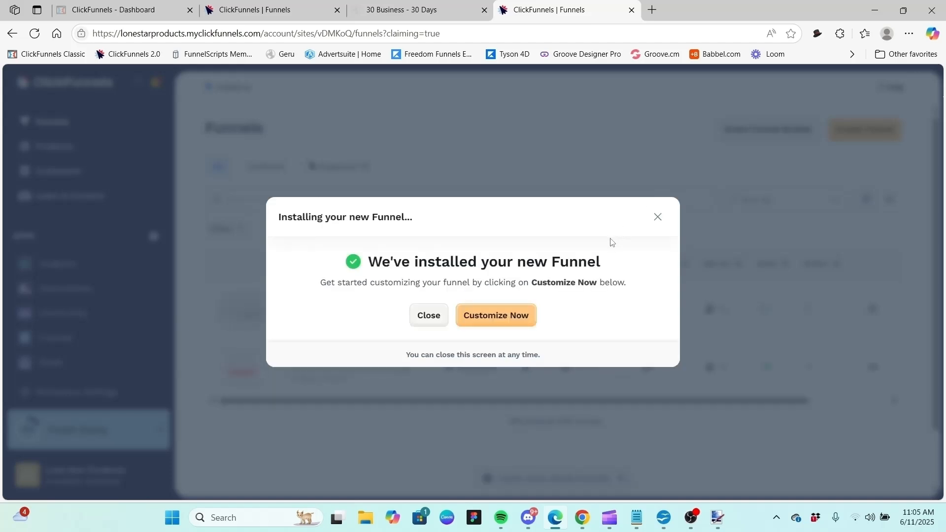
left_click(429, 316)
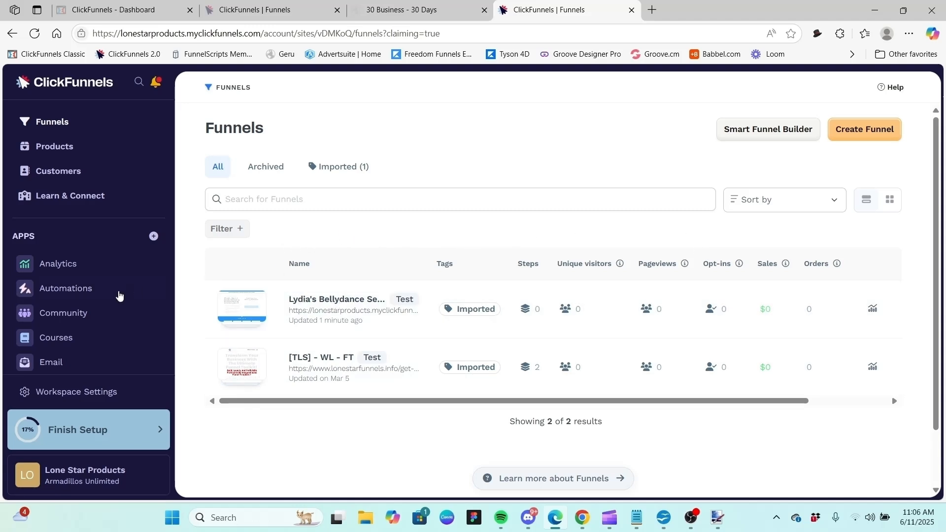
Examine the installed Bellydance Secrets funnel's settings down to its share section, and return to the funnels list
scroll(127, 294, "down", 1)
scroll(127, 294, "up", 1)
scroll(139, 328, "down", 1)
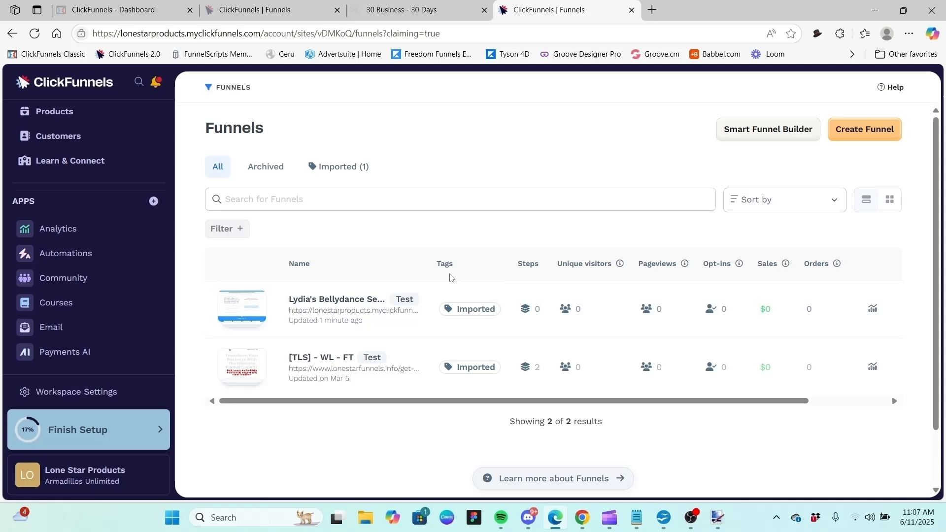
key("ctrl+minus")
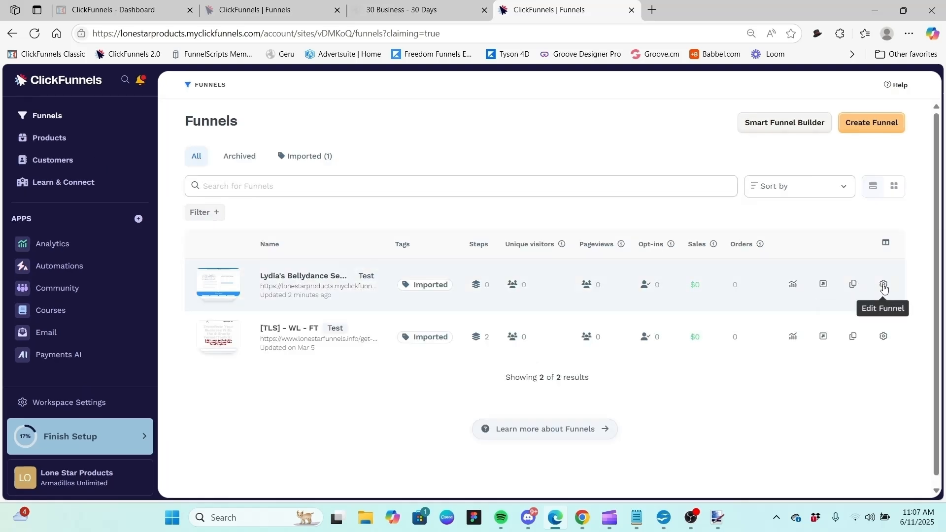
left_click(884, 286)
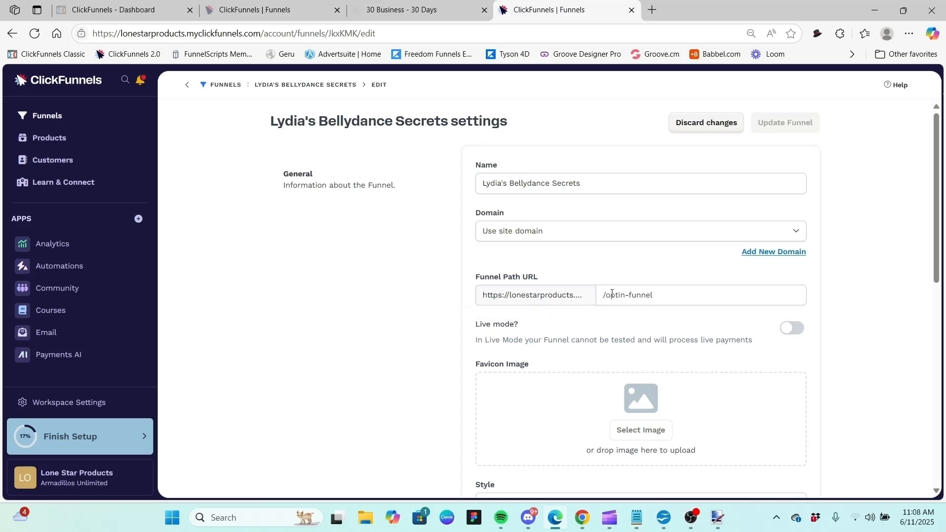
scroll(612, 290, "down", 5)
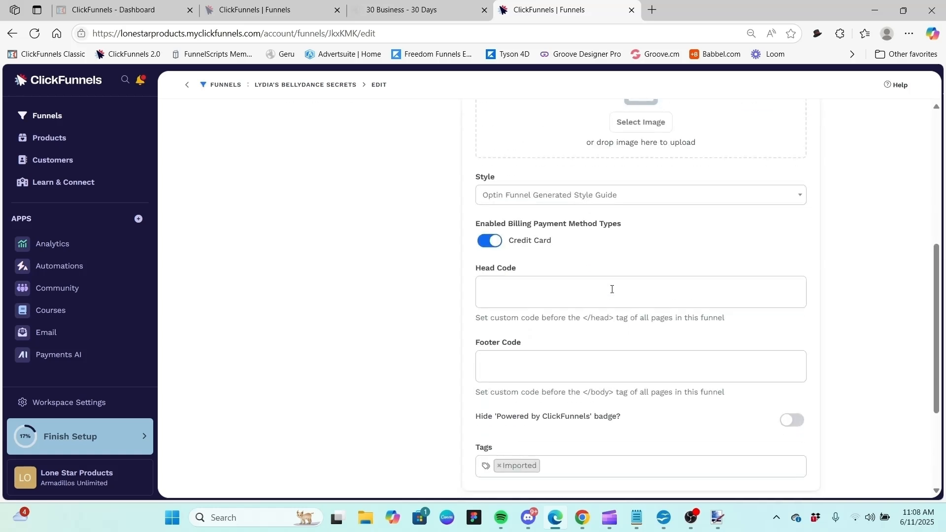
scroll(612, 290, "down", 2)
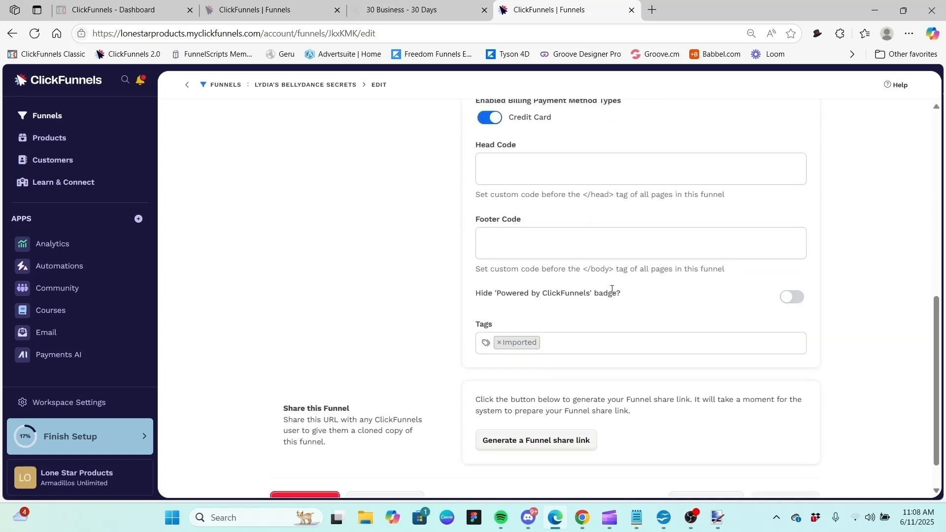
scroll(612, 289, "down", 1)
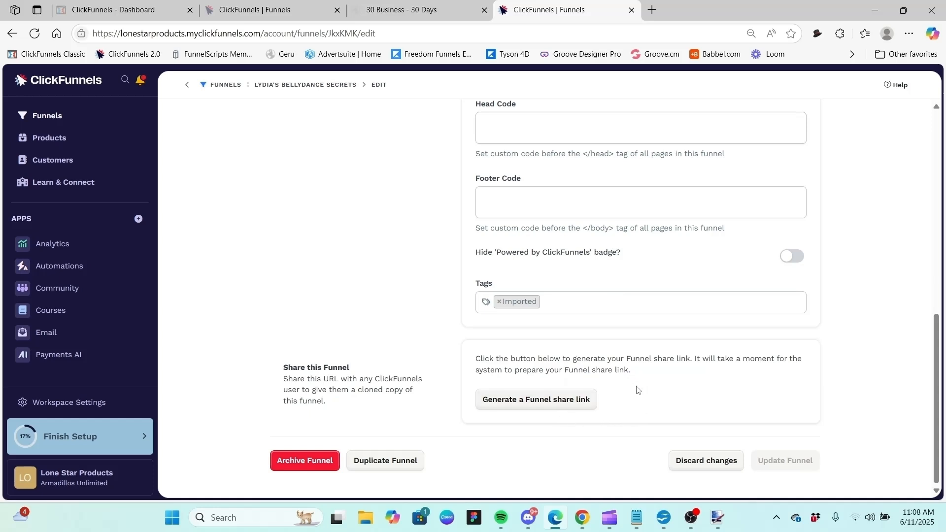
scroll(632, 392, "up", 10)
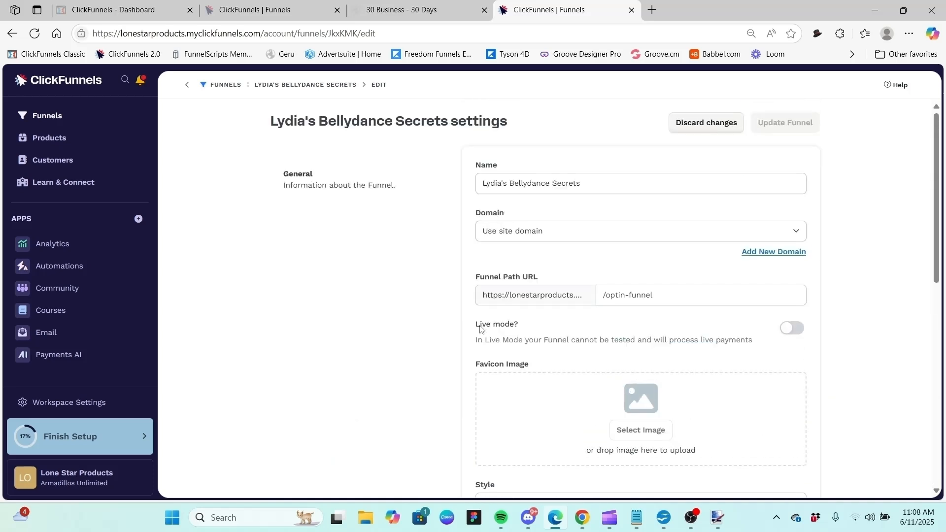
left_click(189, 90)
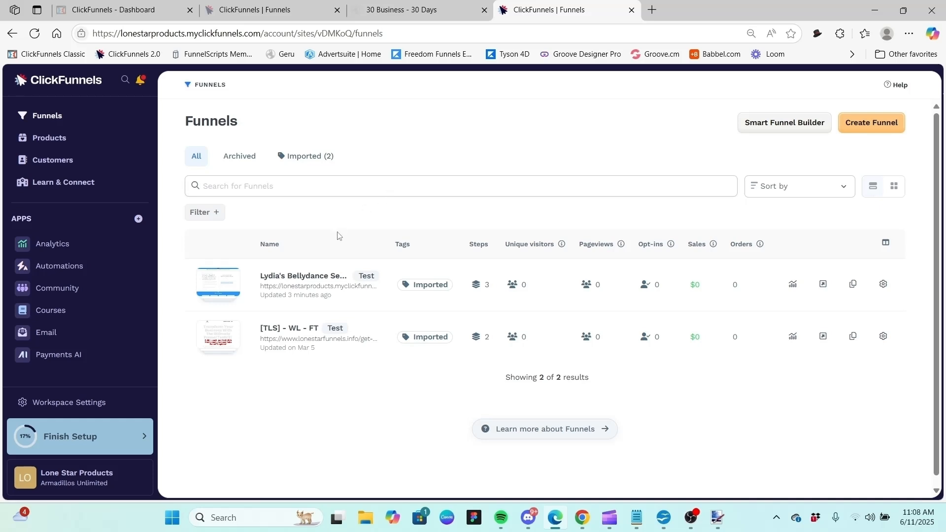
Open the installed Bellydance Secrets funnel's workflow and look through its pages from the squeeze page to the end
left_click(323, 277)
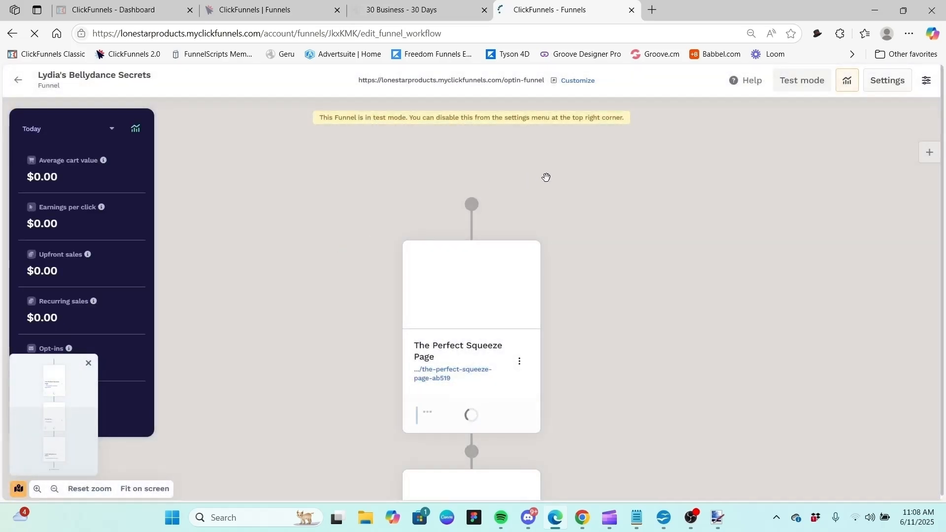
scroll(547, 176, "down", 5)
scroll(547, 177, "down", 3)
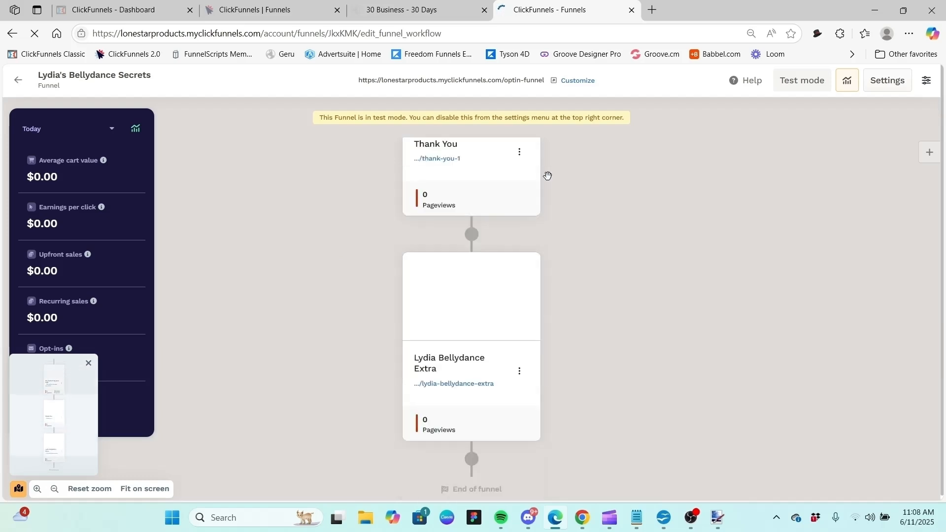
scroll(547, 176, "up", 5)
scroll(547, 176, "up", 3)
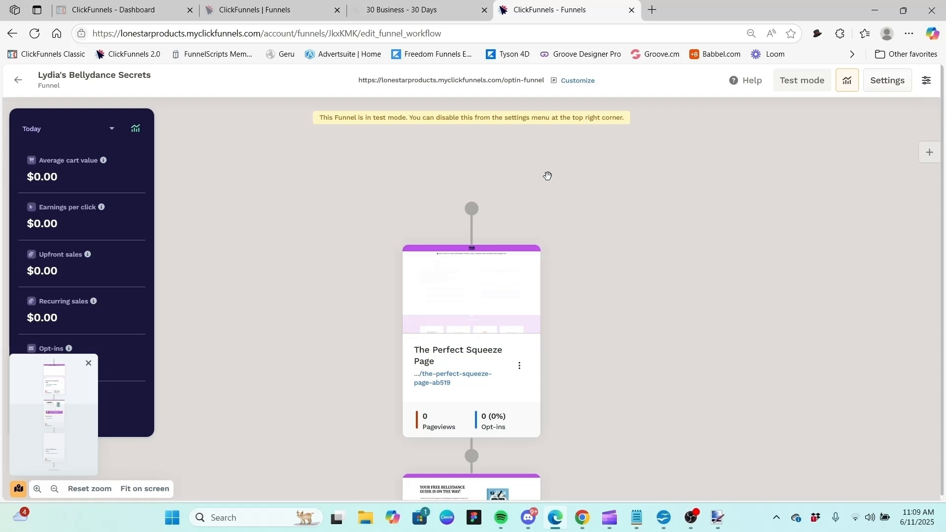
scroll(548, 176, "down", 8)
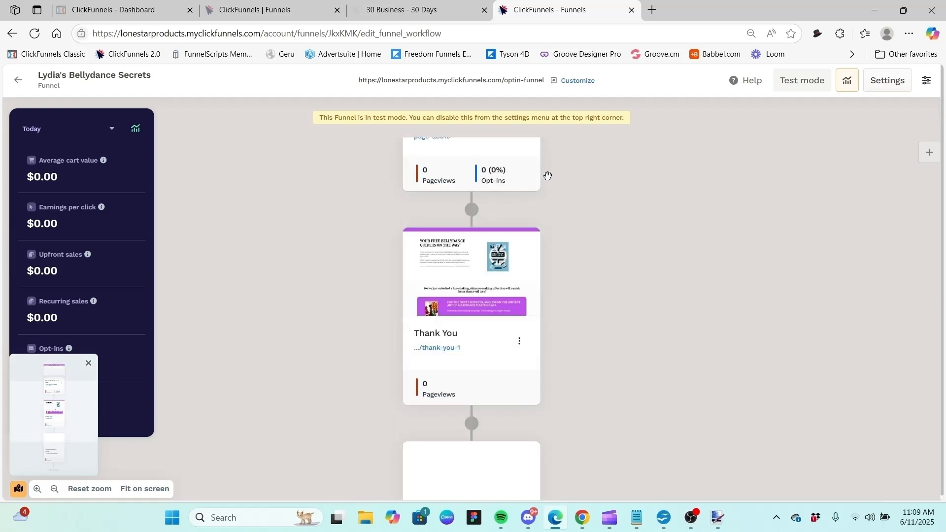
scroll(547, 175, "up", 7)
scroll(548, 176, "up", 1)
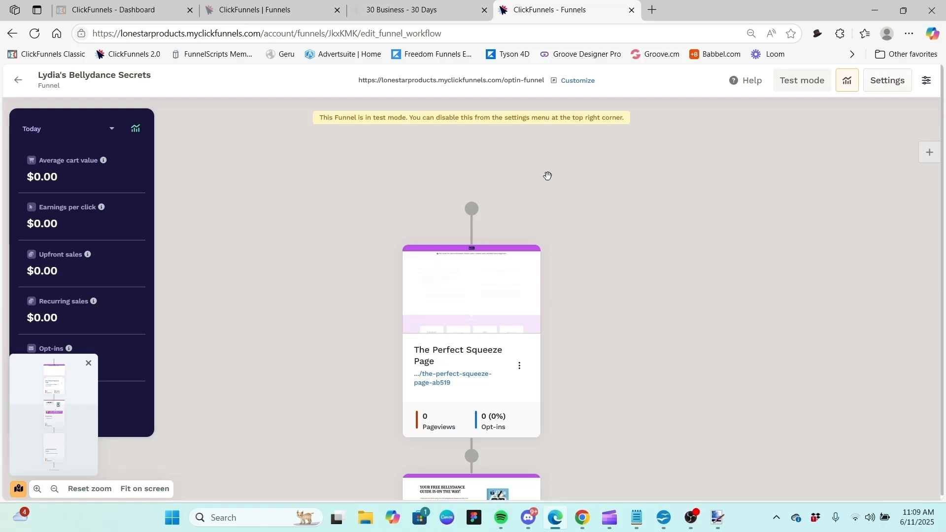